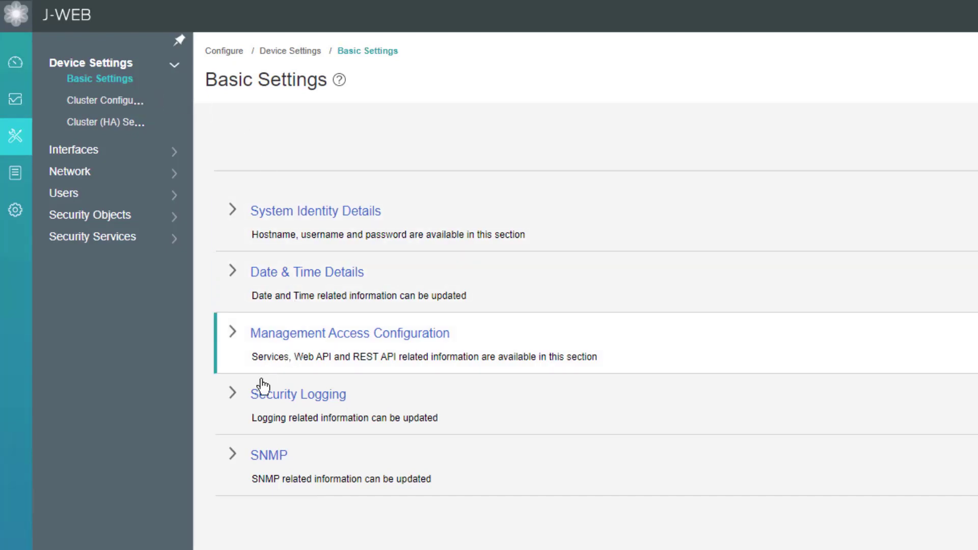
Step: Expand the Security Logging section and switch Logging on
click(251, 401)
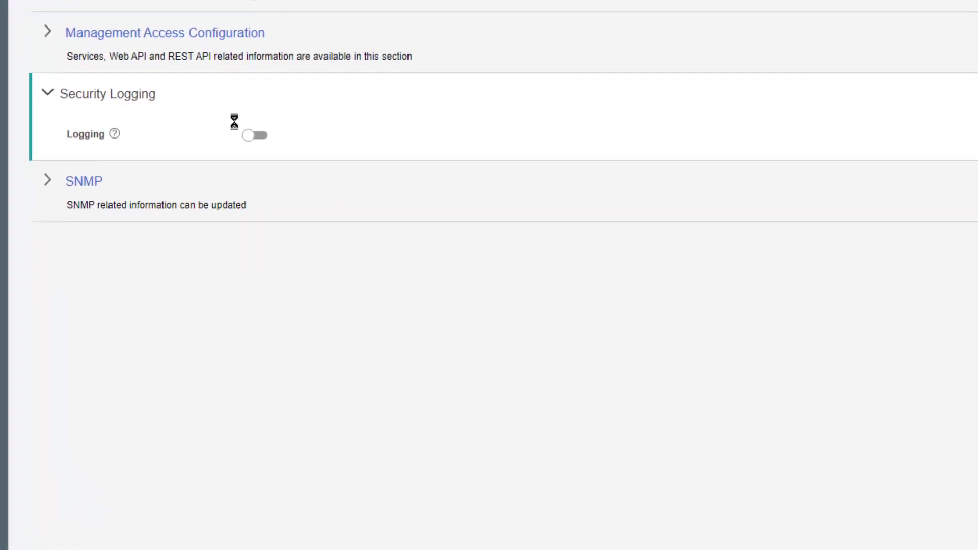
click(237, 118)
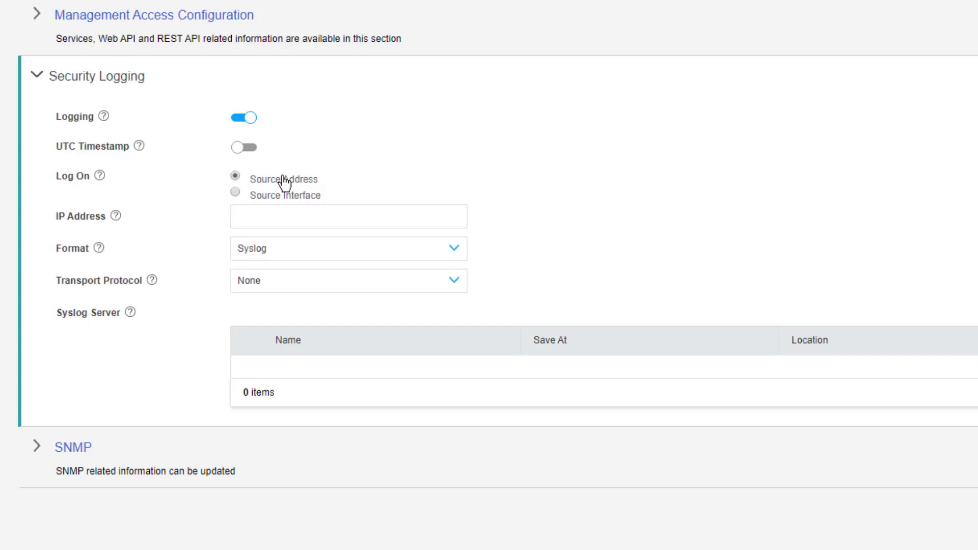
Step: Set the logging source IP to 10.5.5.1 and format to SD-Syslog, with transport protocol None
click(276, 214)
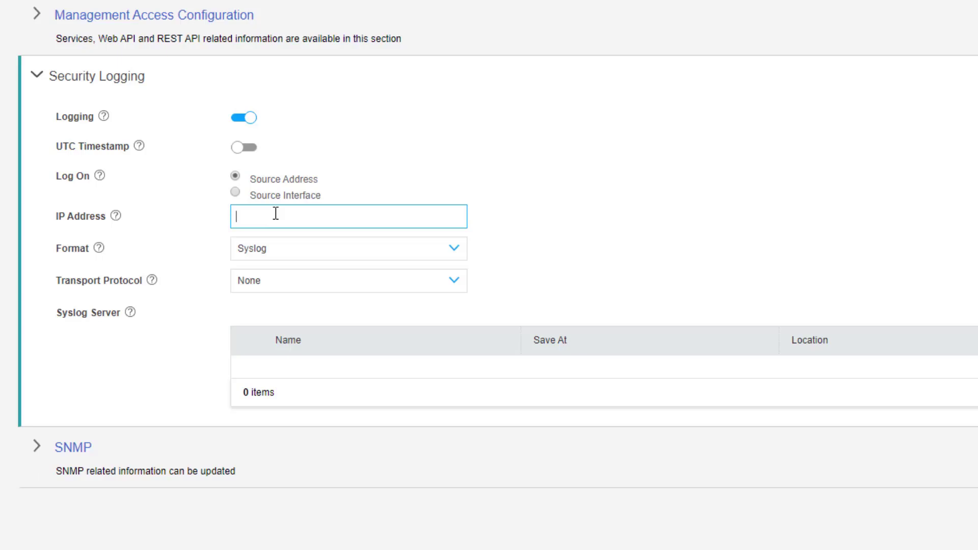
text(10.5.5.1)
click(406, 248)
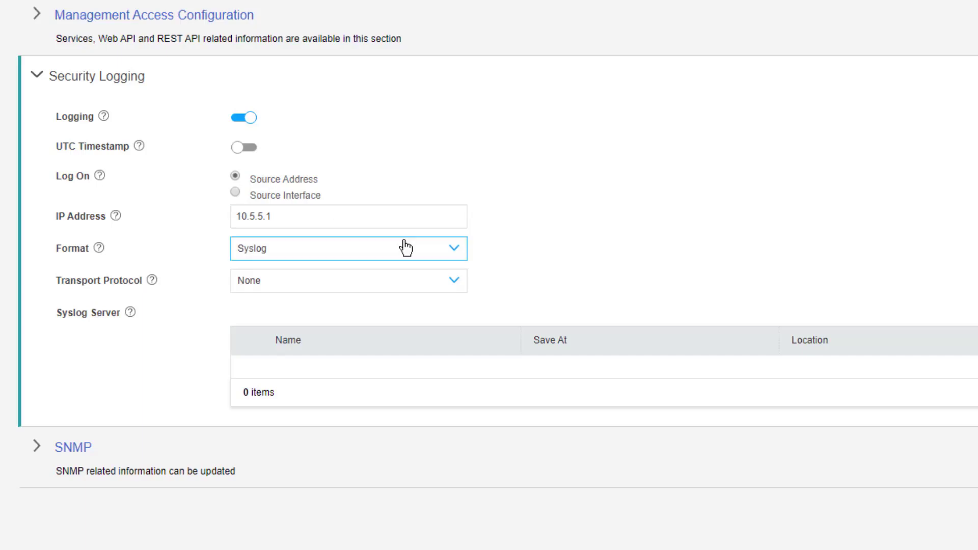
click(406, 248)
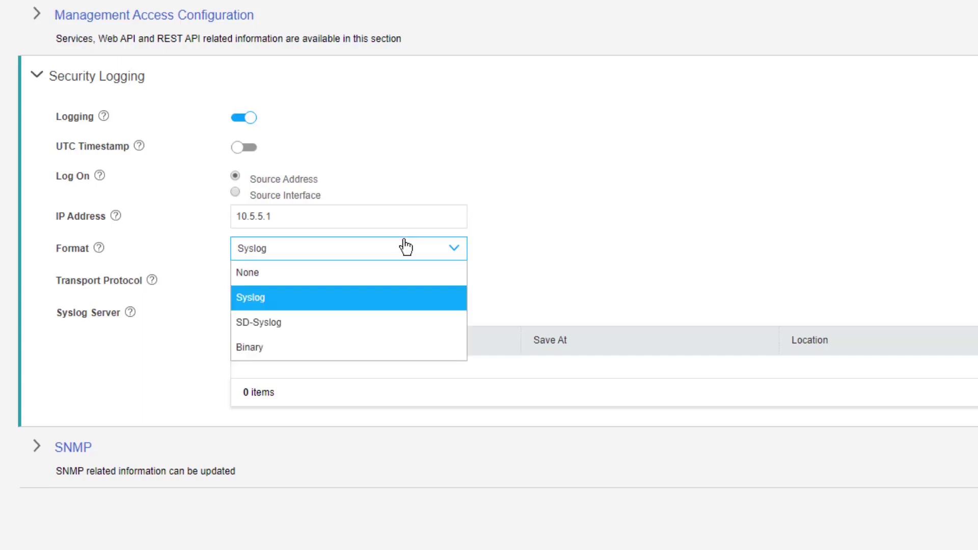
click(326, 321)
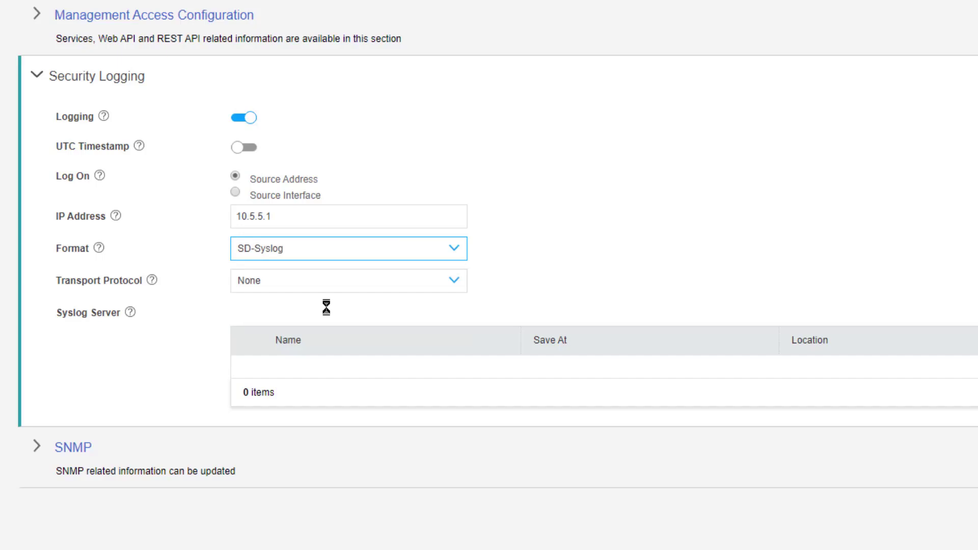
click(385, 286)
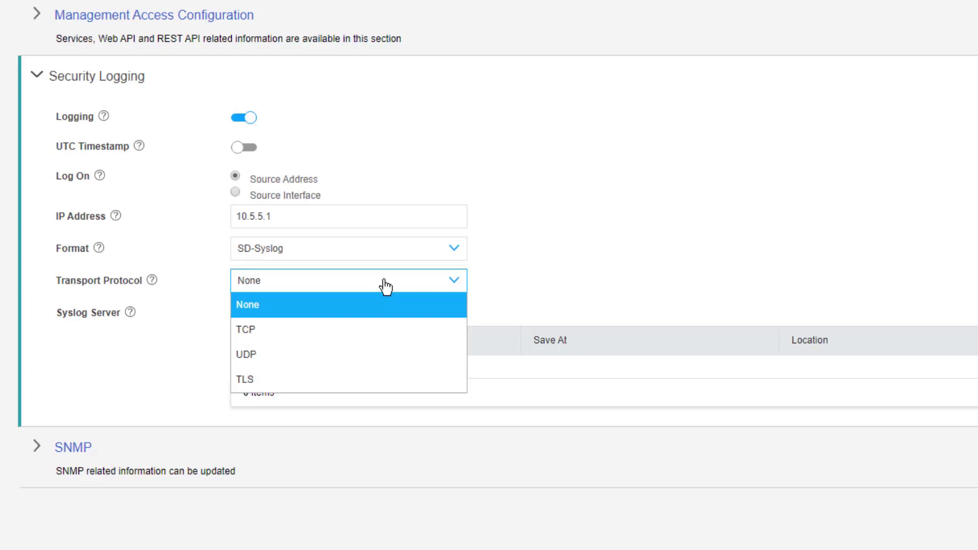
click(402, 280)
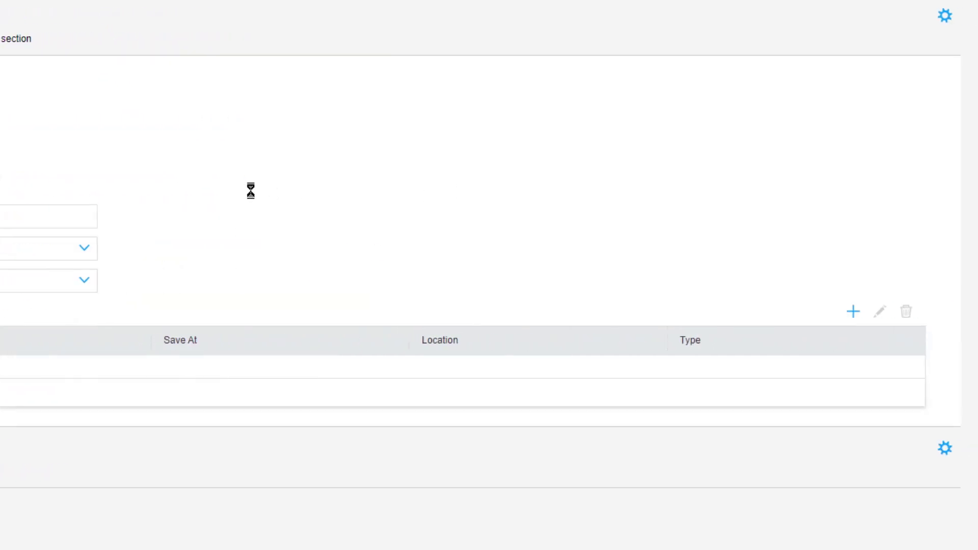
Step: Add Server IP syslog server AppTrack-logs (Structure type, host 10.5.5.100) and save the logging settings
click(853, 312)
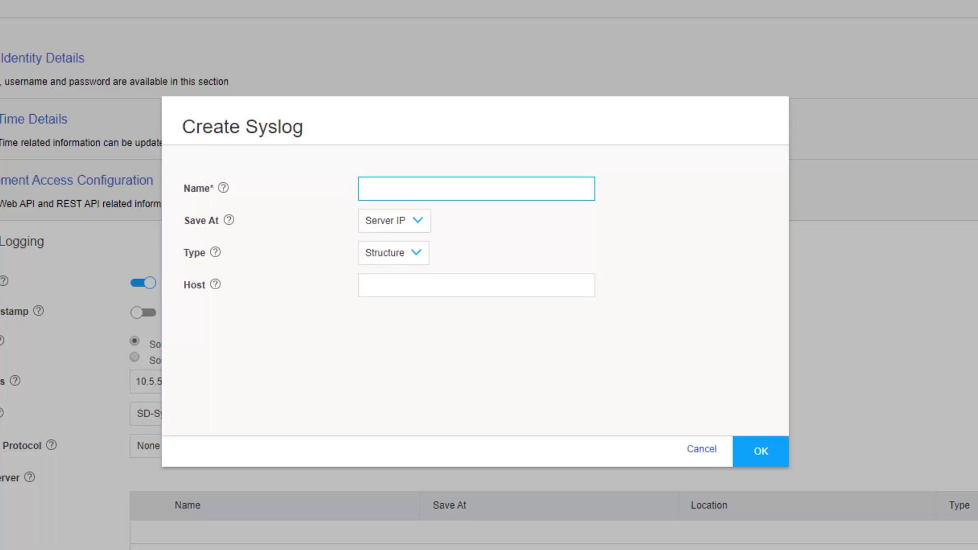
text(AppTrack-logs)
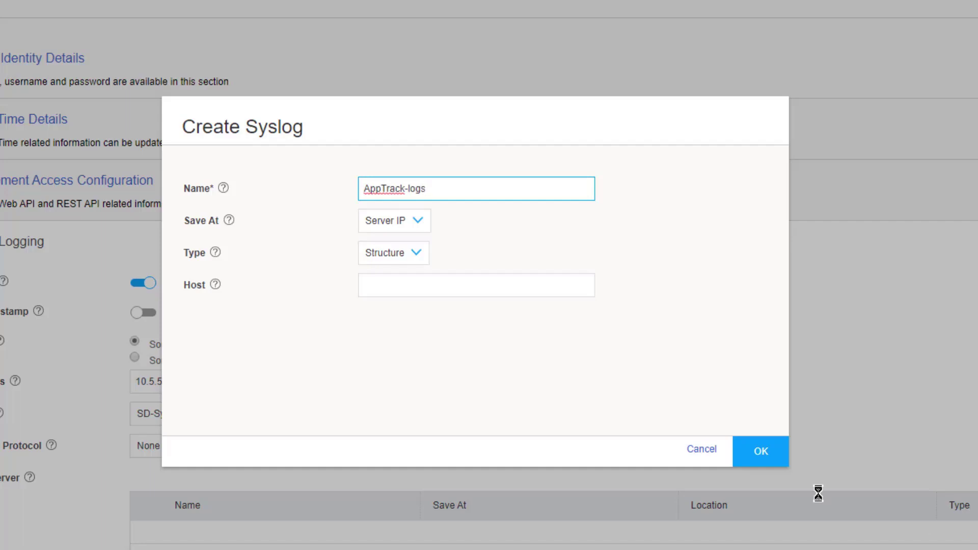
click(412, 224)
click(416, 245)
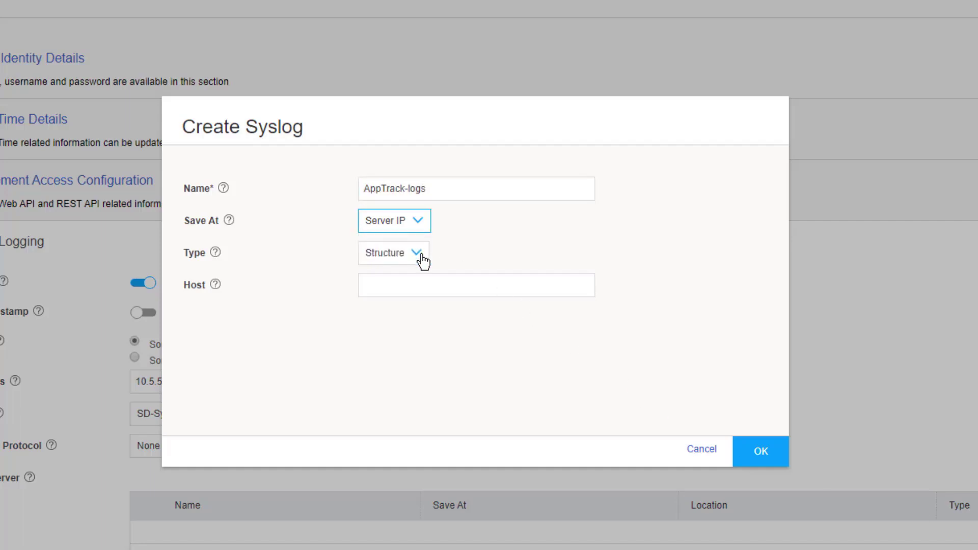
click(423, 258)
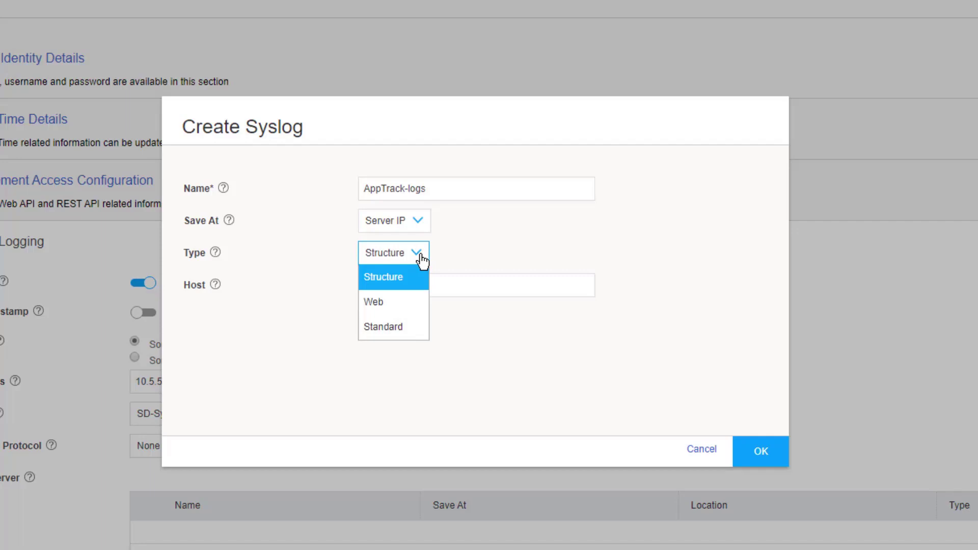
click(456, 251)
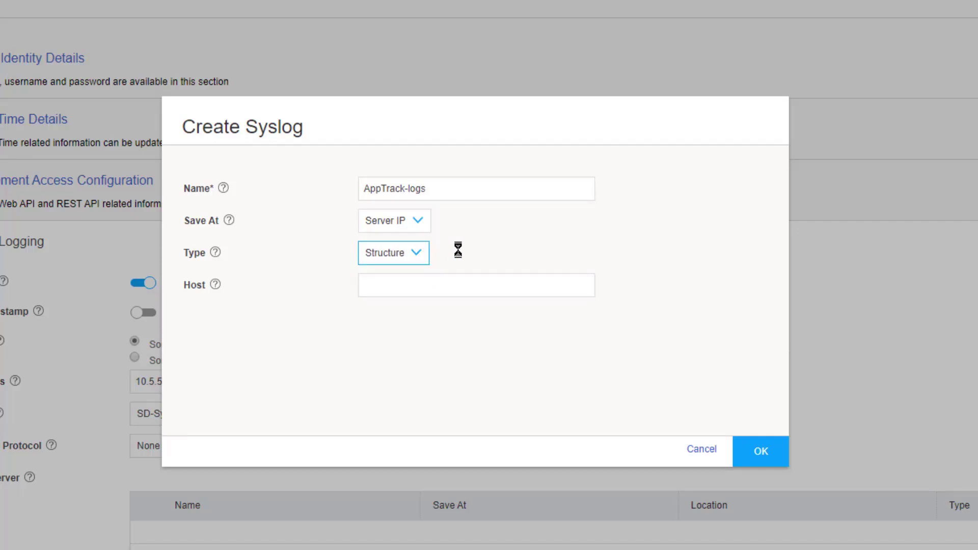
click(387, 287)
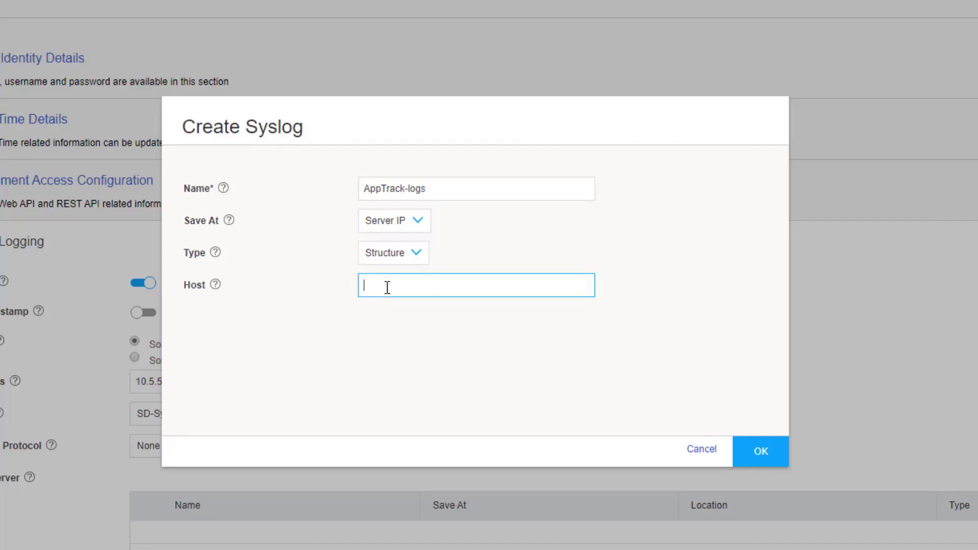
text(10.5.5.100)
click(743, 461)
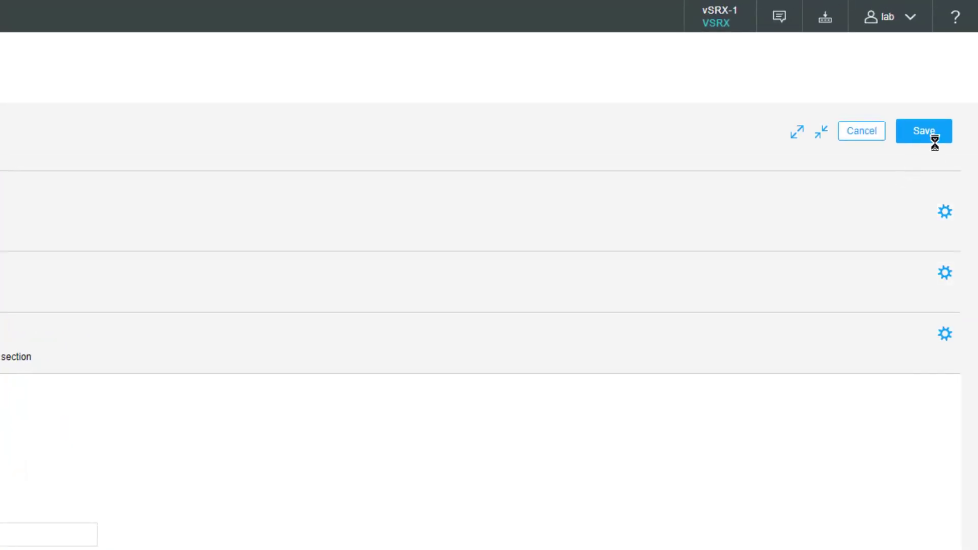
click(947, 138)
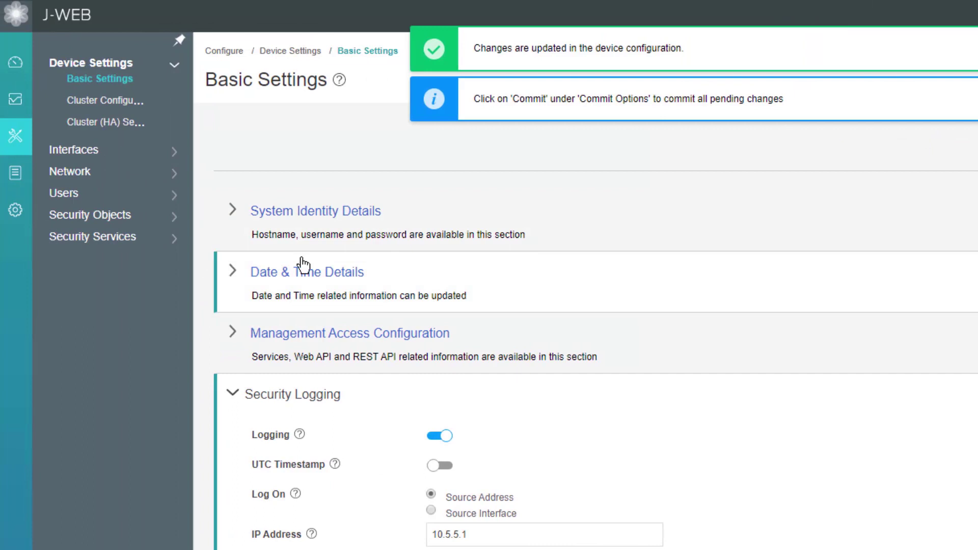
Step: Open Security Objects > App Tracking and move Users into the selected tracking list
click(115, 223)
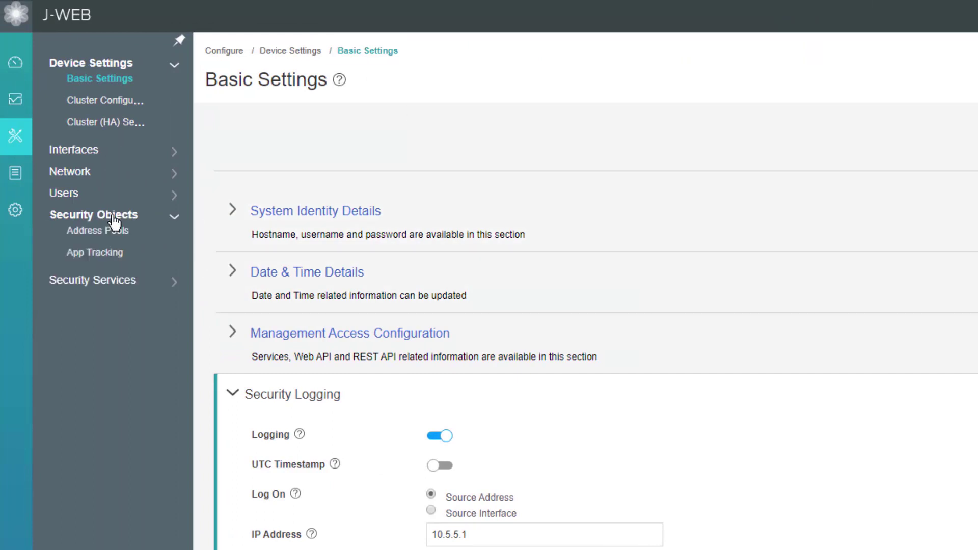
click(104, 255)
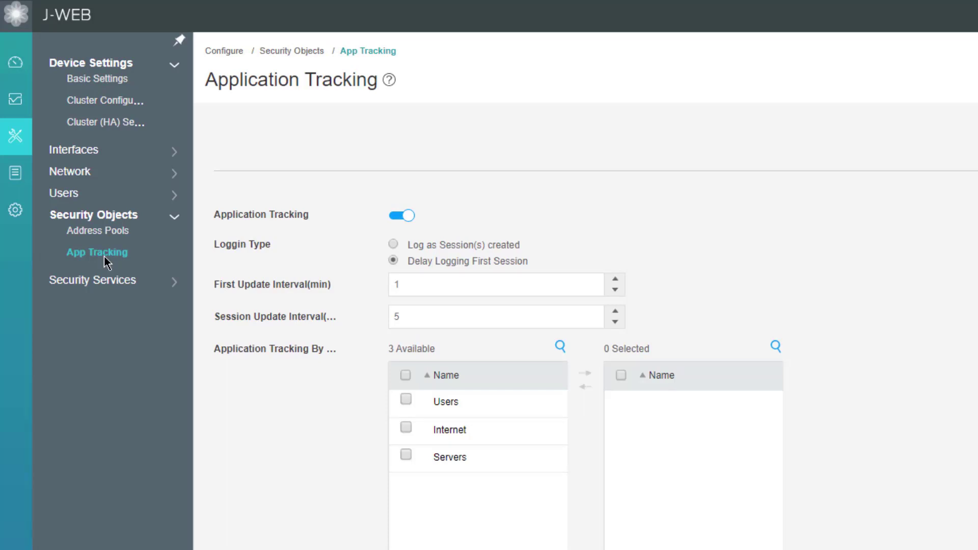
click(403, 399)
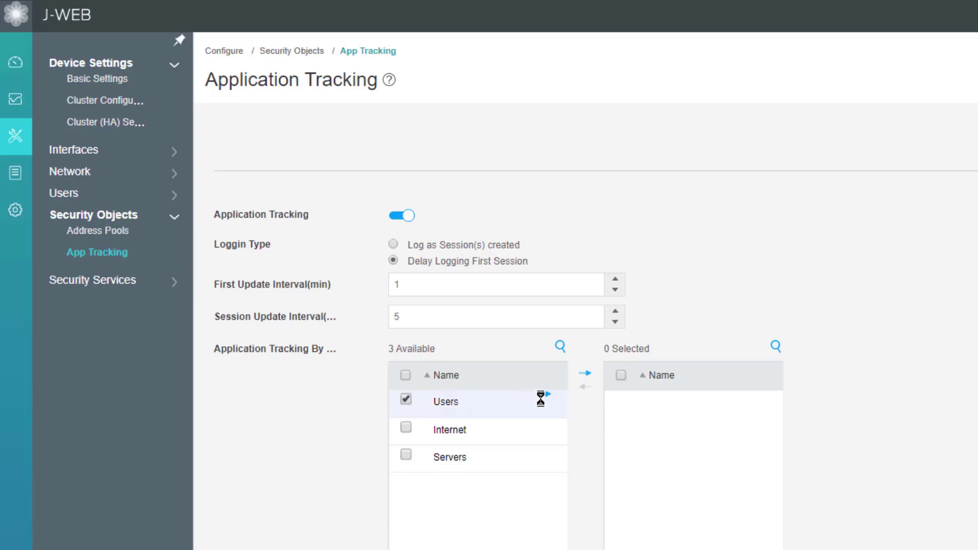
click(547, 396)
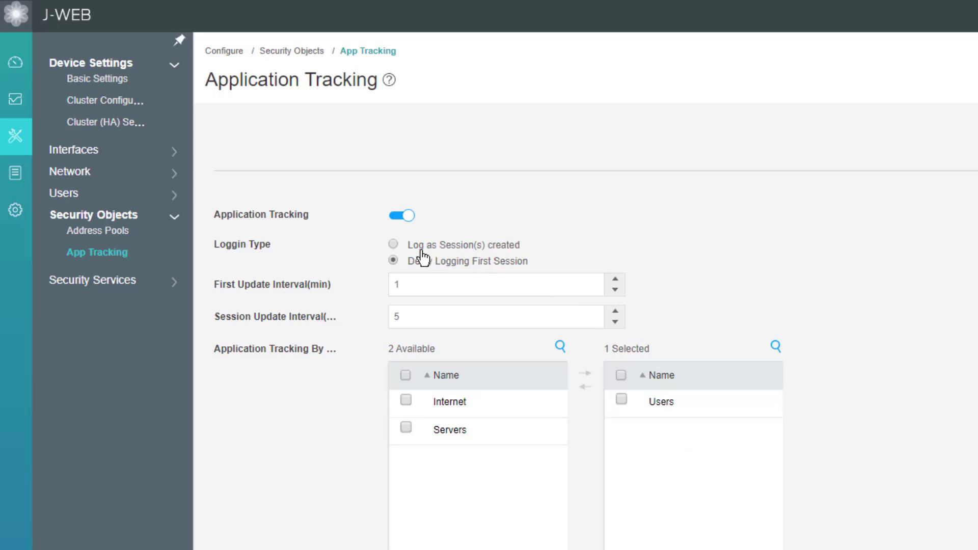
Step: Choose Log as Session(s) created and change the session update interval from 5 to 2
click(393, 245)
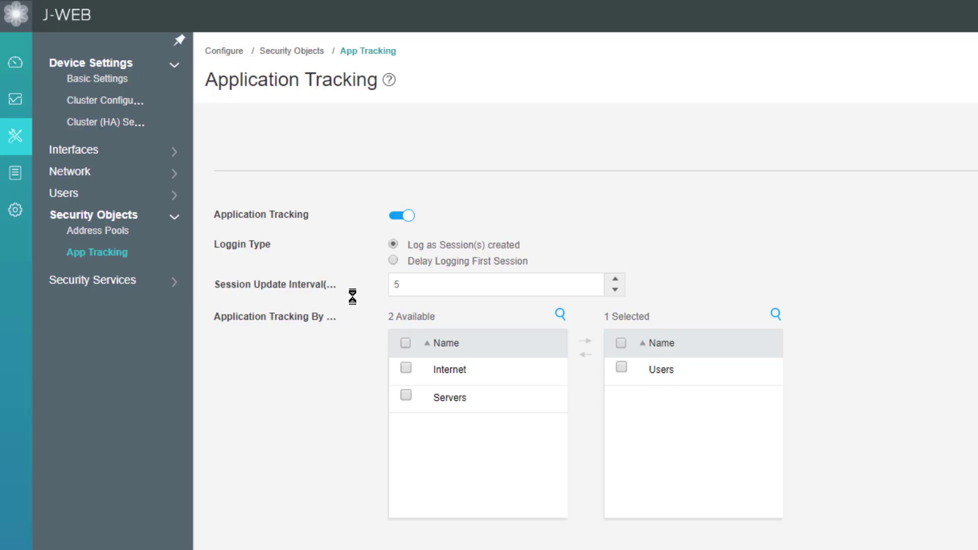
click(396, 284)
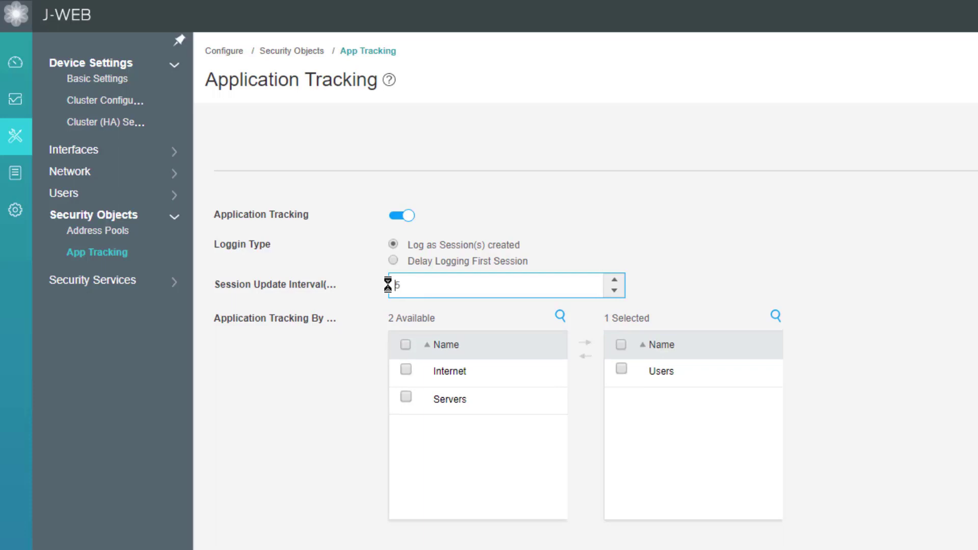
key(Delete)
text(2)
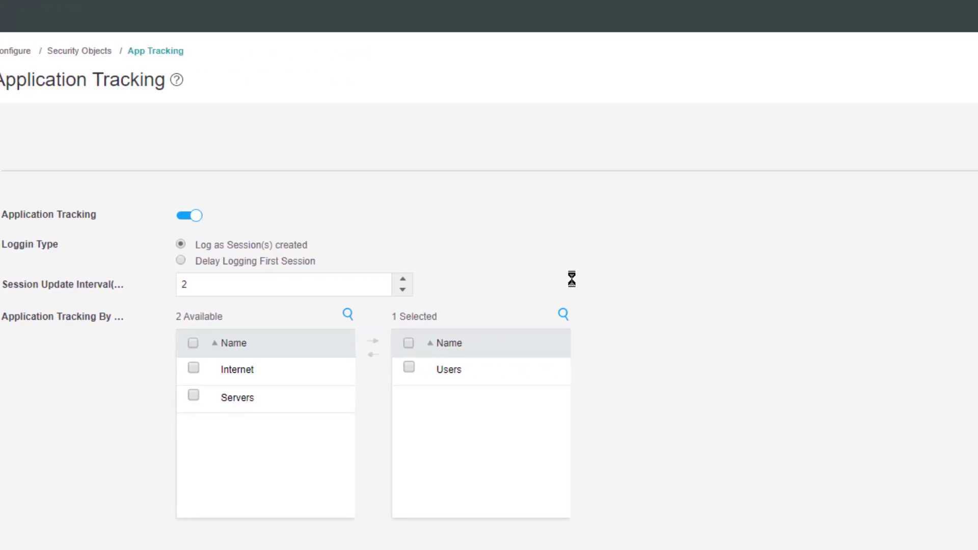
Step: Save the Application Tracking settings, compare the pending changes, and commit them to vSRX-1
click(921, 133)
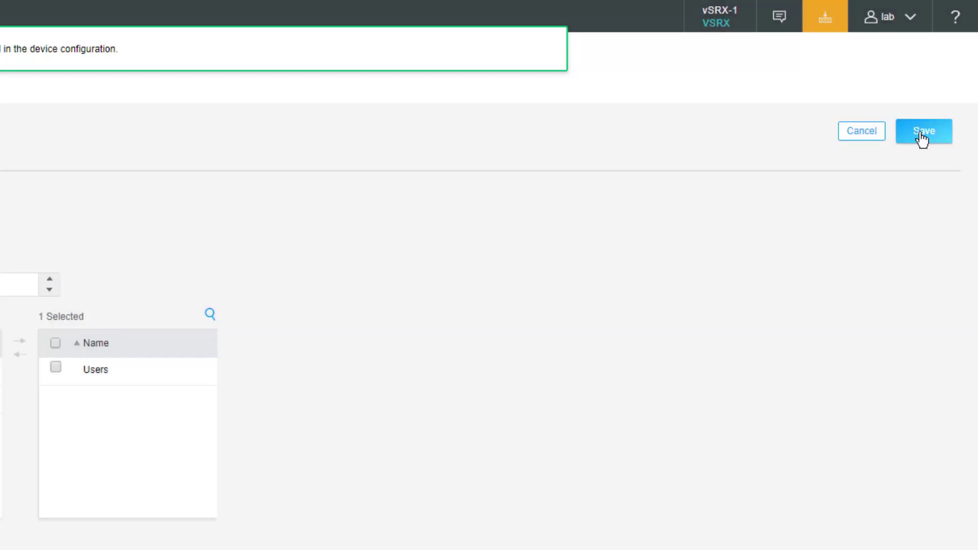
click(828, 23)
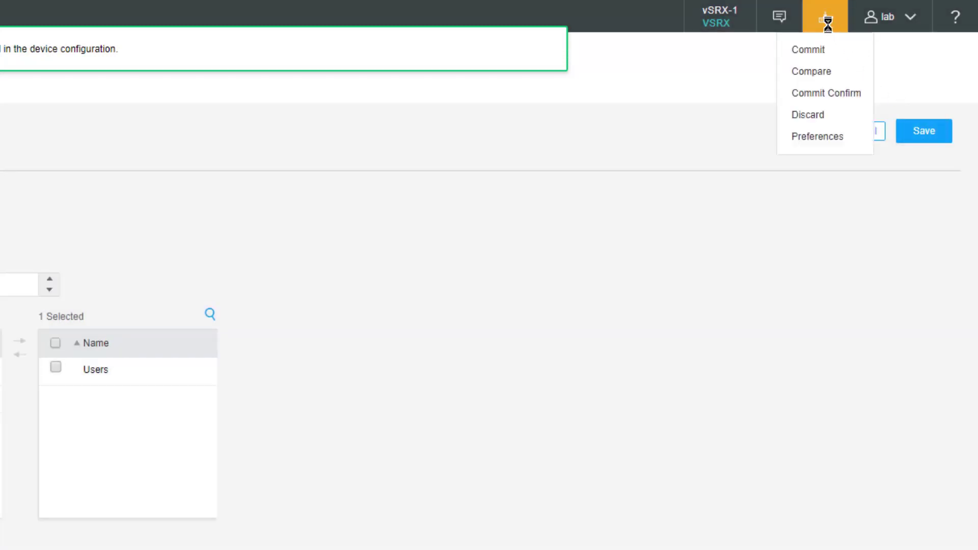
click(830, 73)
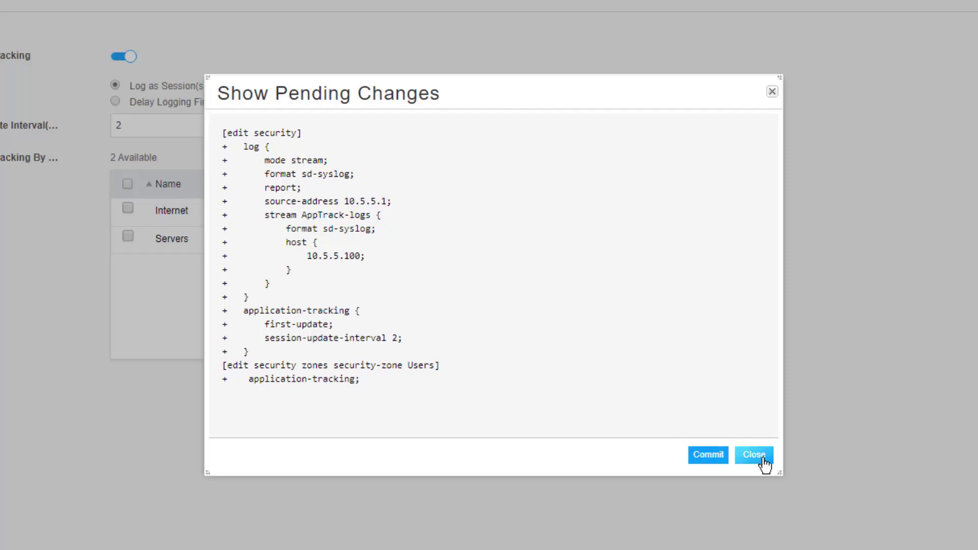
click(708, 455)
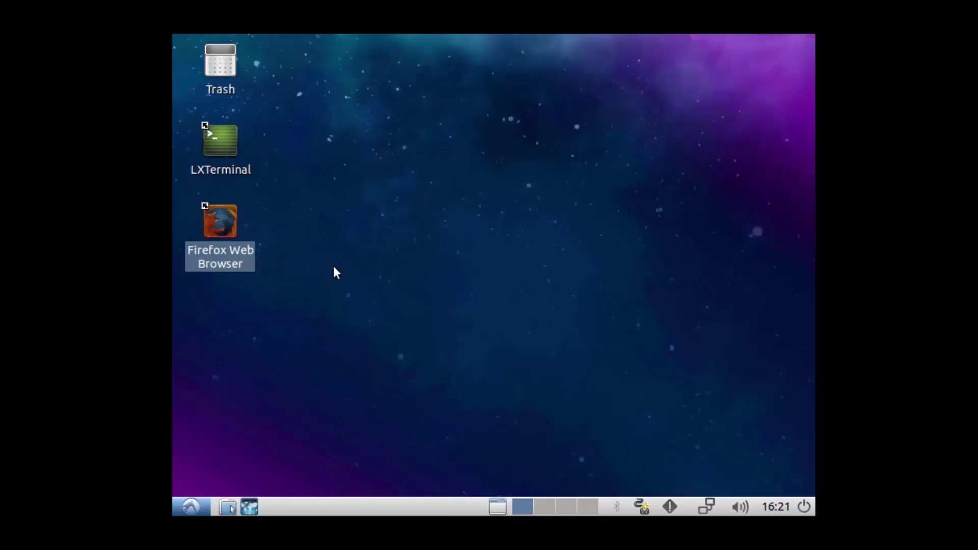
Step: Launch Firefox from the desktop and load juniper.net
double_click(217, 230)
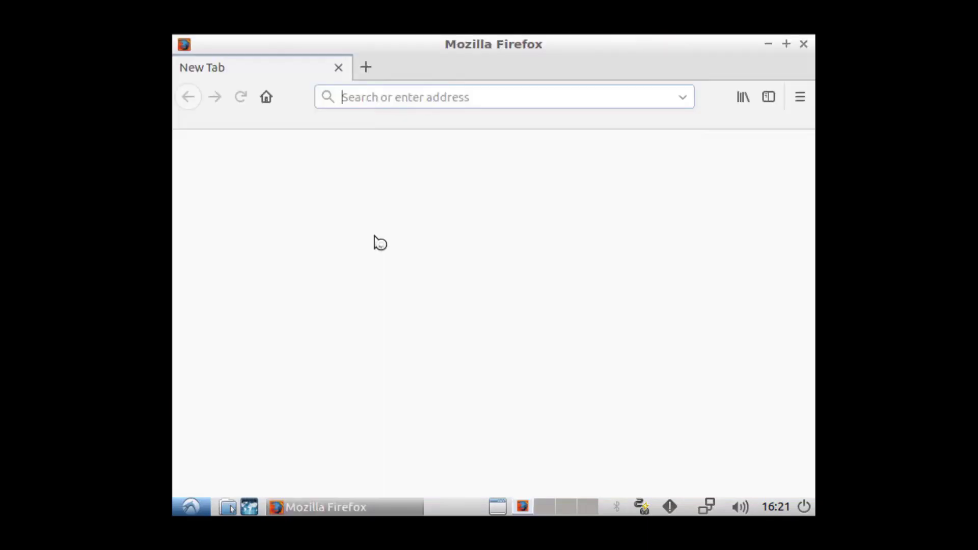
text(juniper.net/)
key(Return)
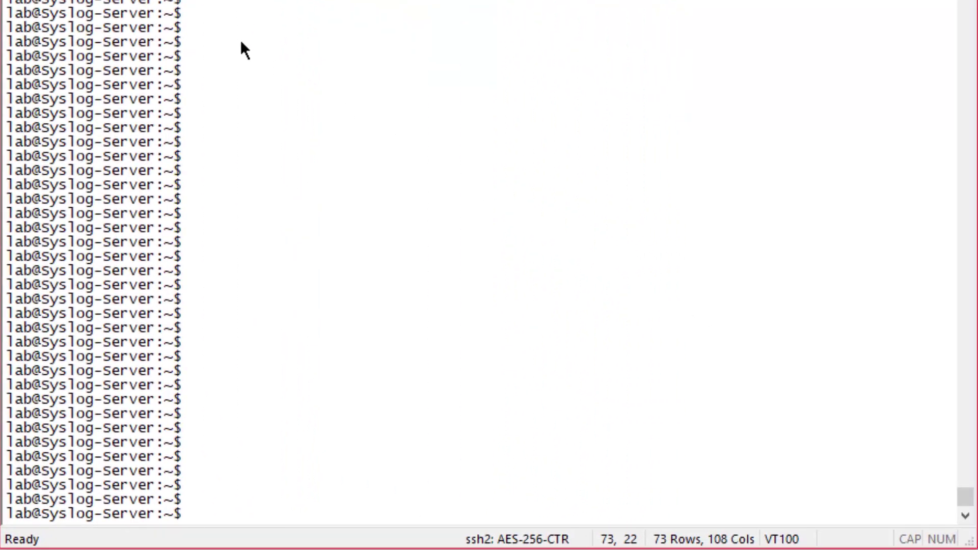
Step: Run 'sudo tcpdump -i ens160 src 10.5.5.1 -v' to capture AppTrack syslog from vSRX-1
right_click(240, 39)
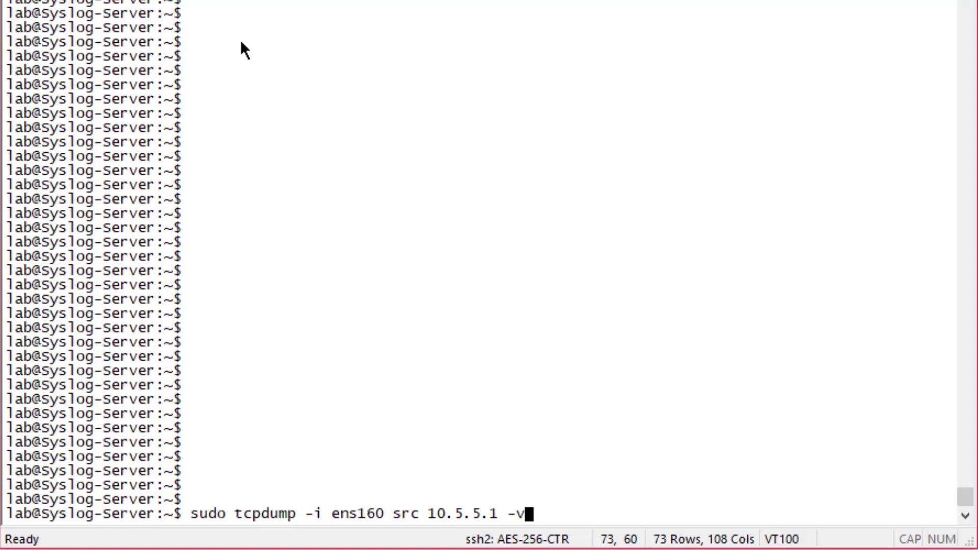
key(Return)
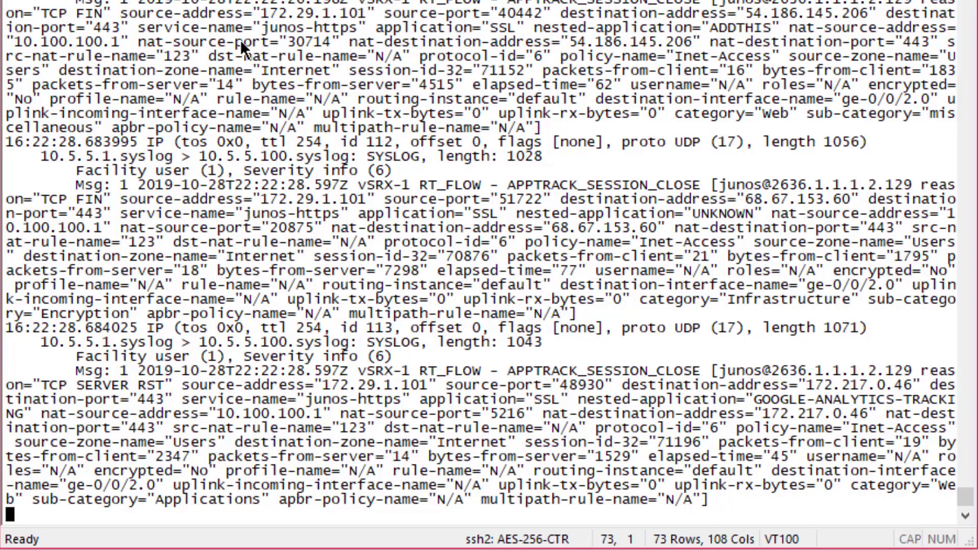
Step: Stop the tcpdump capture with Ctrl+C, leaving 51 packets captured
key(ctrl+c)
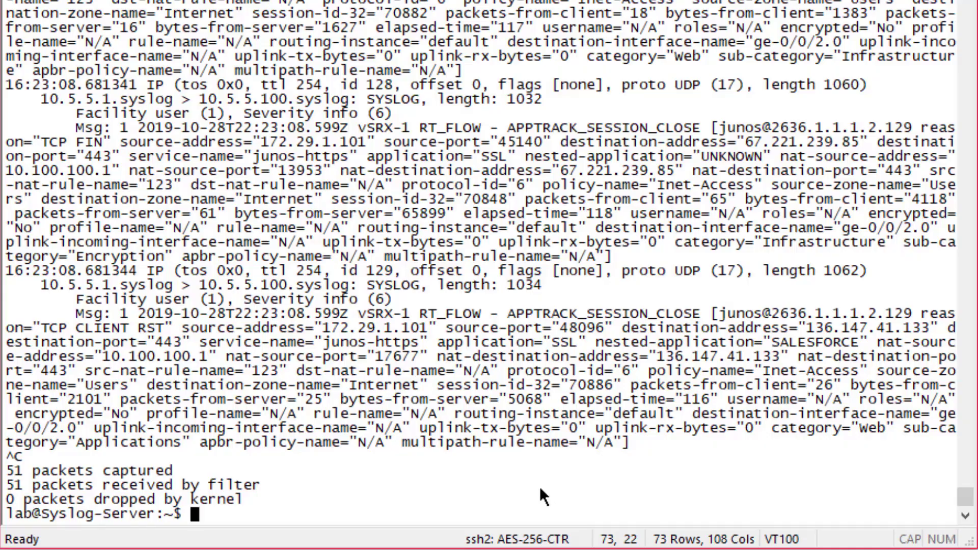
Step: Scroll back through the capture output to review earlier APPTRACK session create and close entries
scroll(540, 118, up, 14)
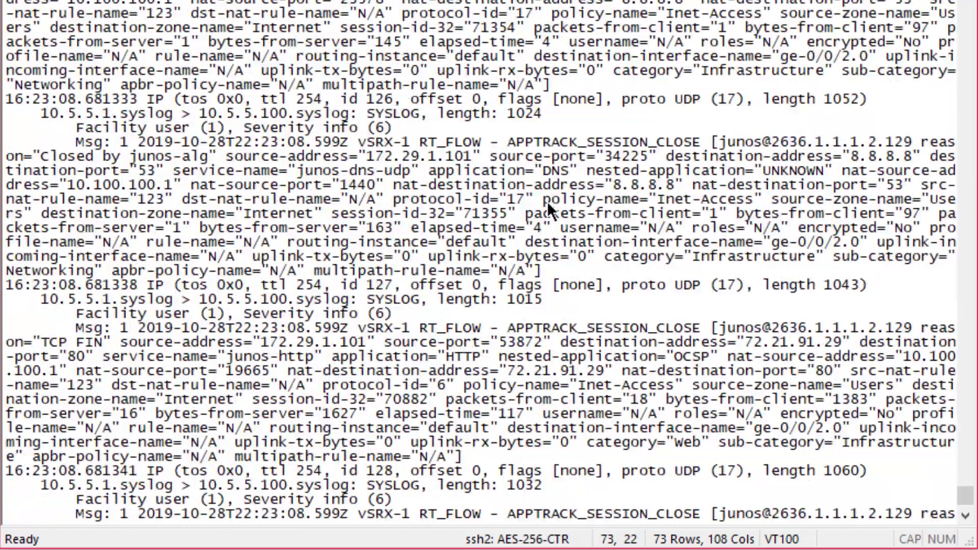
scroll(547, 201, up, 8)
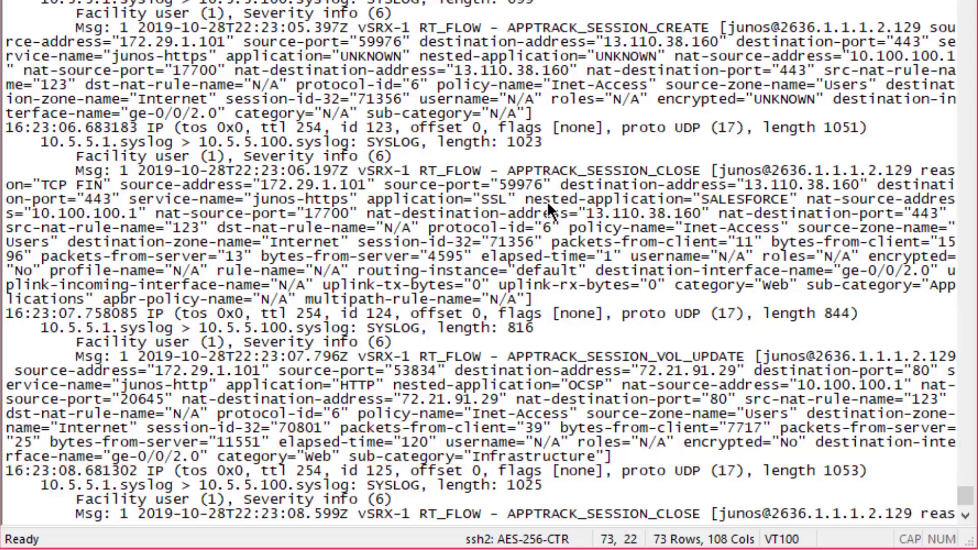
scroll(556, 301, up, 8)
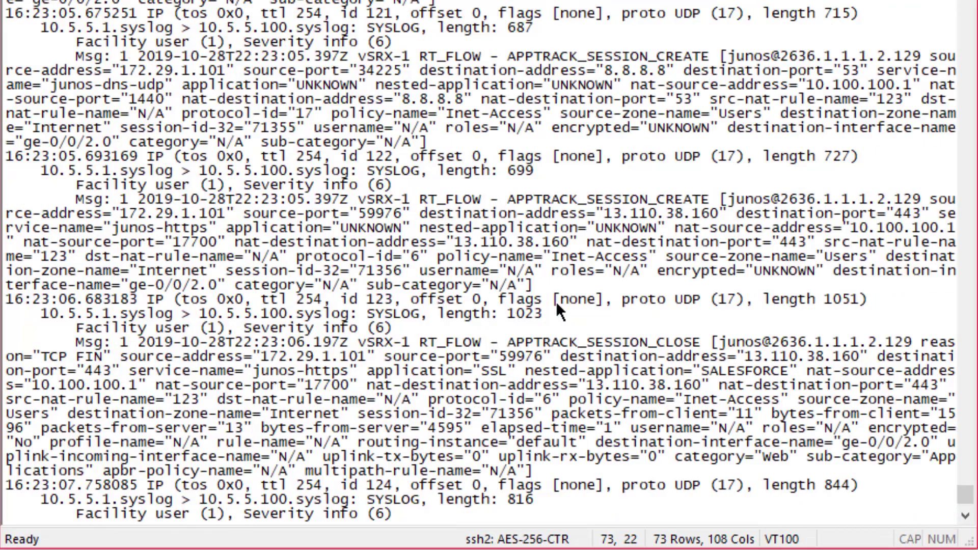
scroll(556, 301, up, 1)
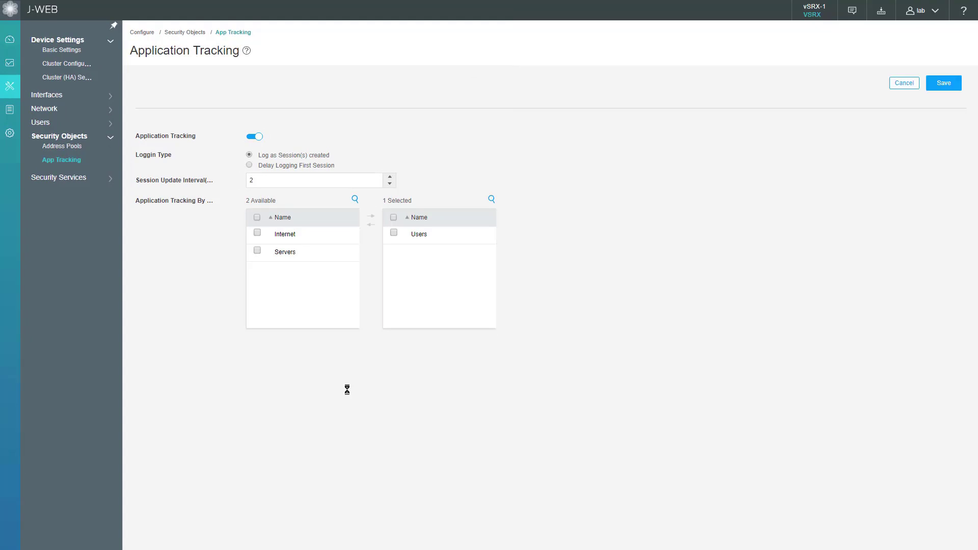
Step: Go to Monitor > Security Services > App Tracking to list per-application sessions and traffic
mouse_move(11, 110)
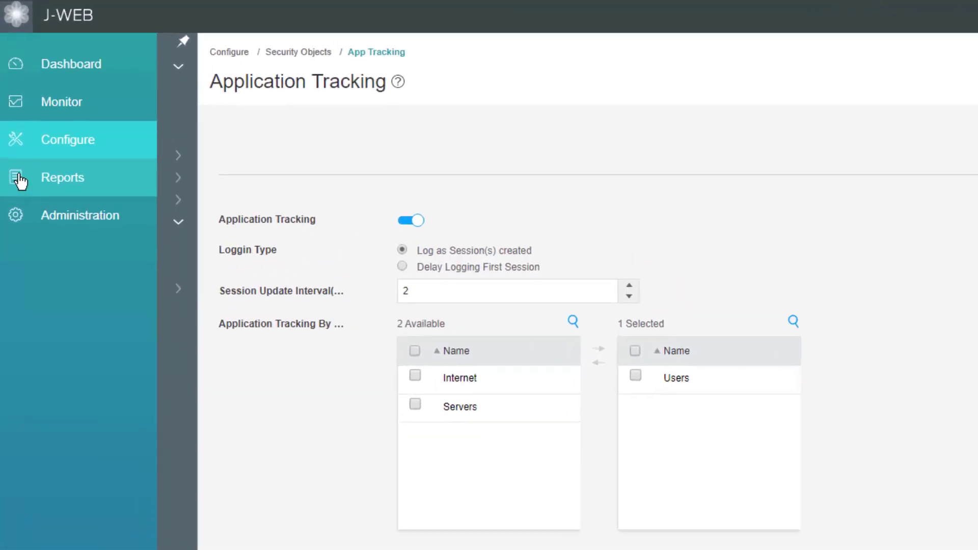
click(32, 96)
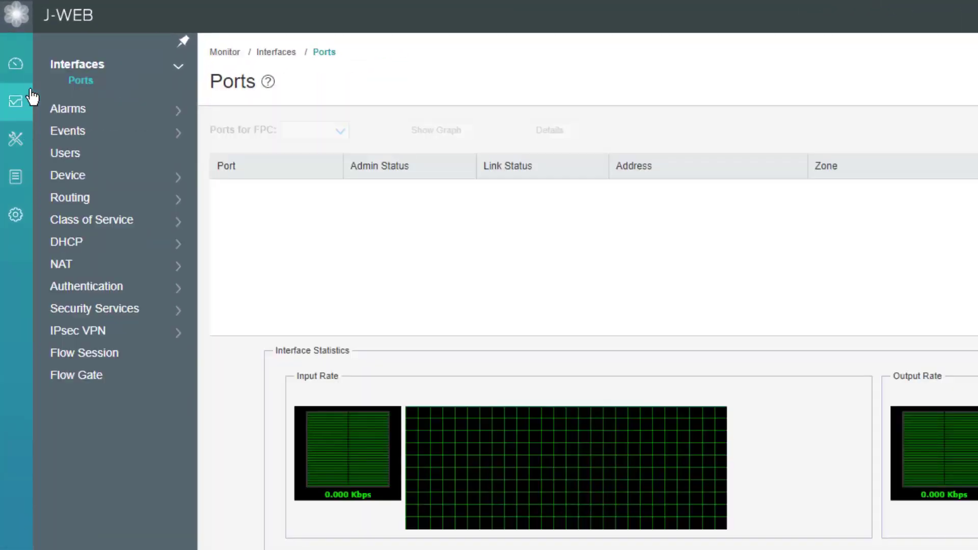
click(119, 311)
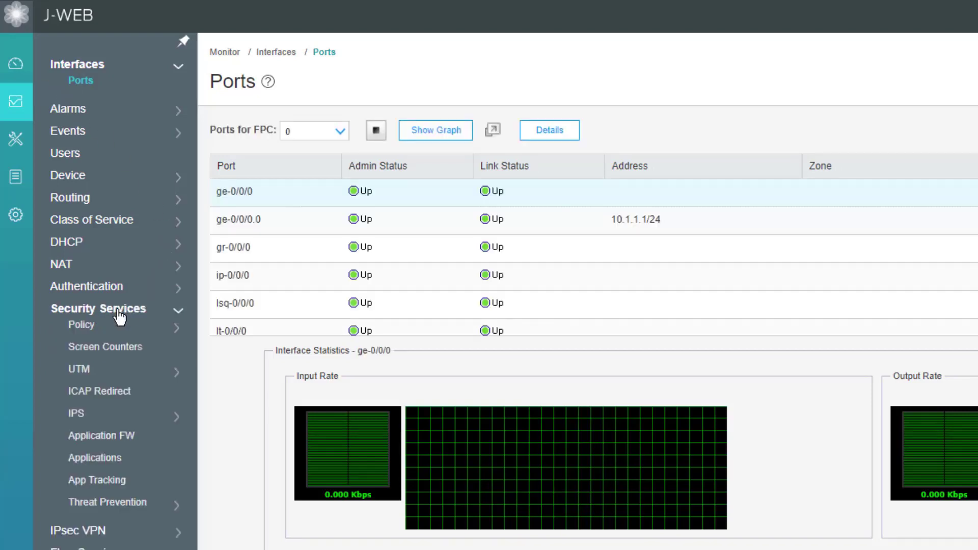
click(117, 487)
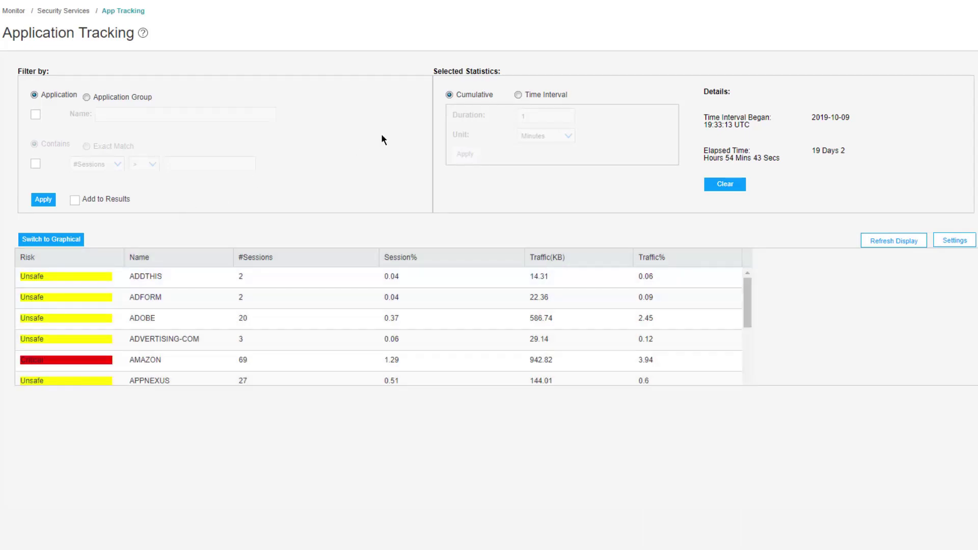
click(518, 95)
click(449, 95)
drag(748, 286, 741, 334)
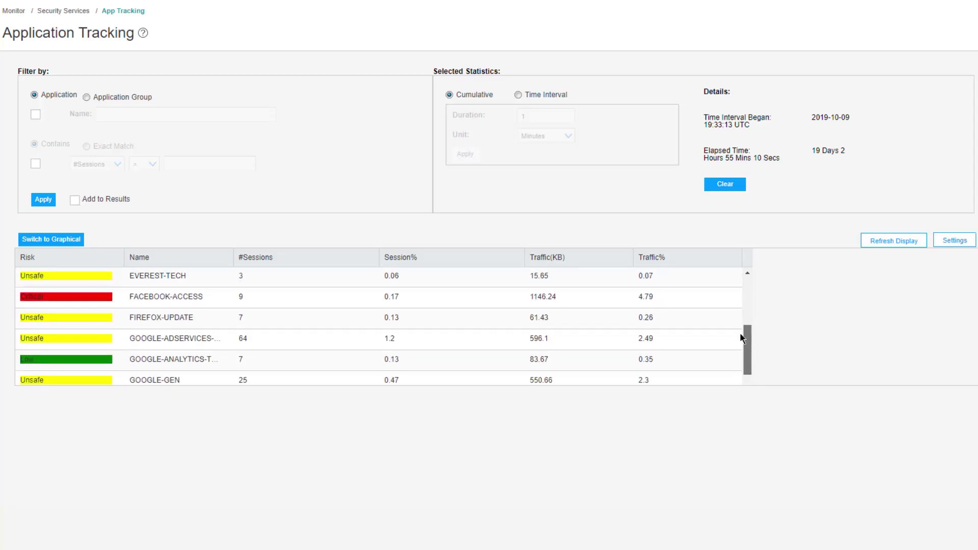
drag(743, 339, 740, 271)
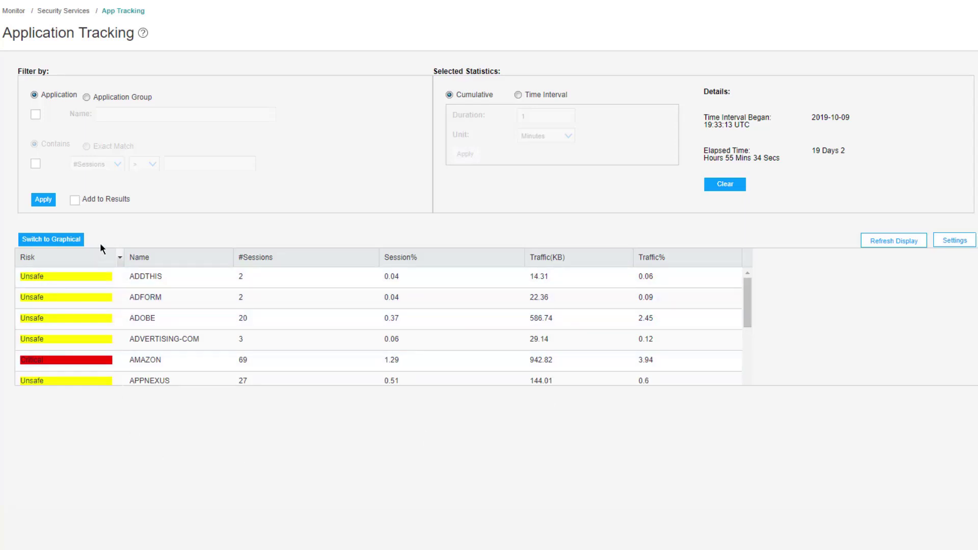
Step: Switch the App Tracking statistics to the graphical Top Applications chart view
click(79, 239)
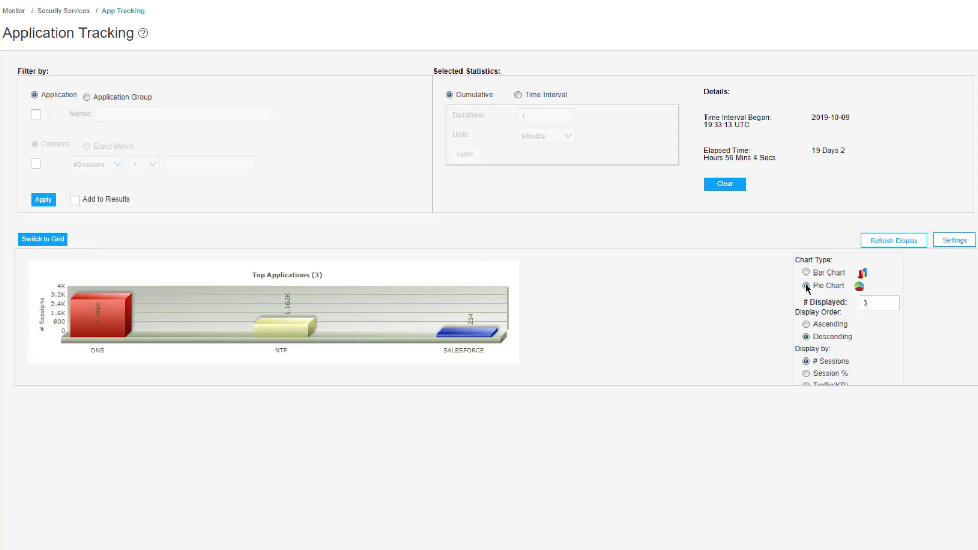
Step: Redraw the chart as a pie by Session %, then return the statistics to grid view
click(878, 241)
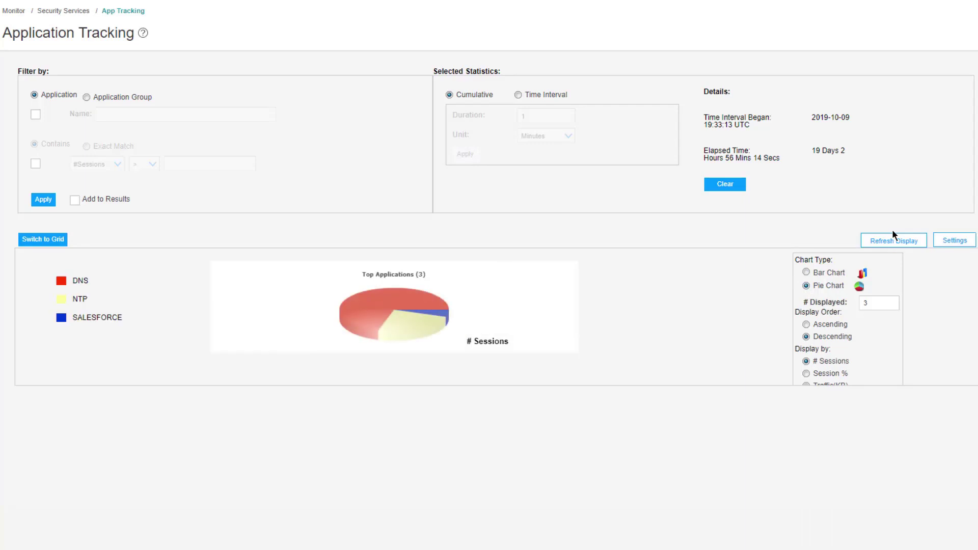
click(807, 374)
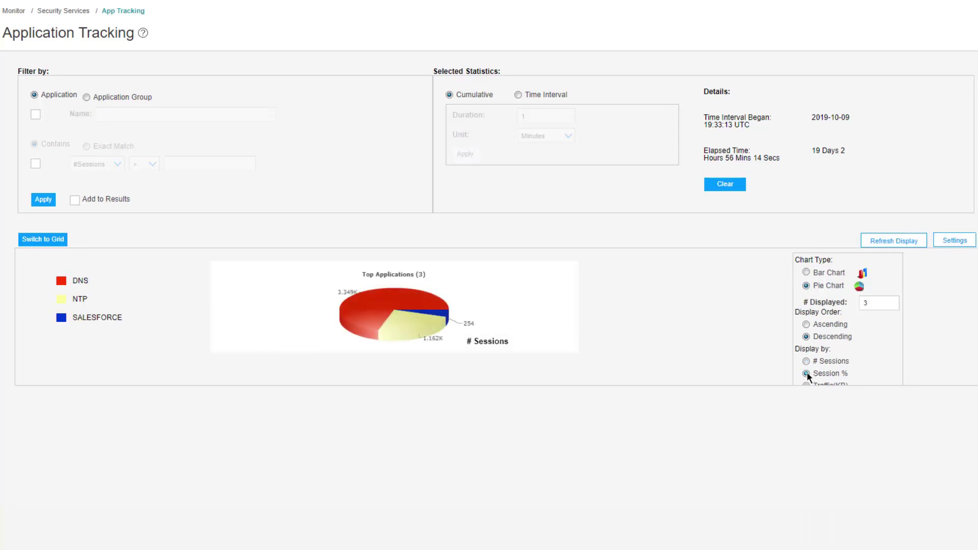
click(902, 243)
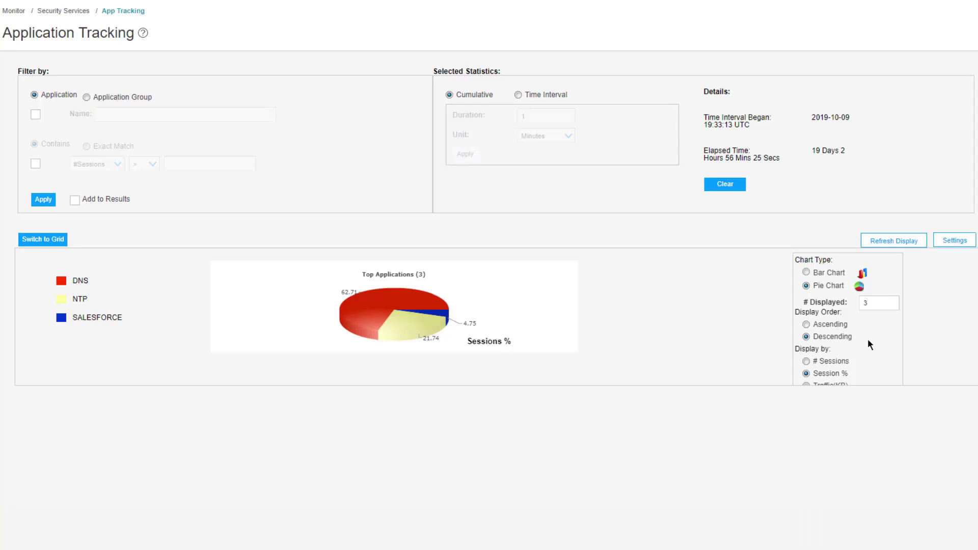
click(49, 241)
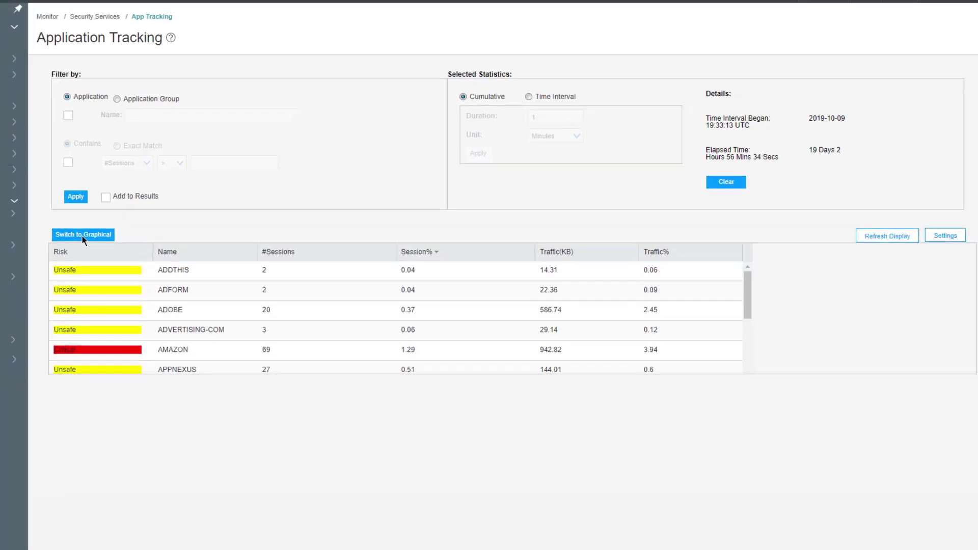